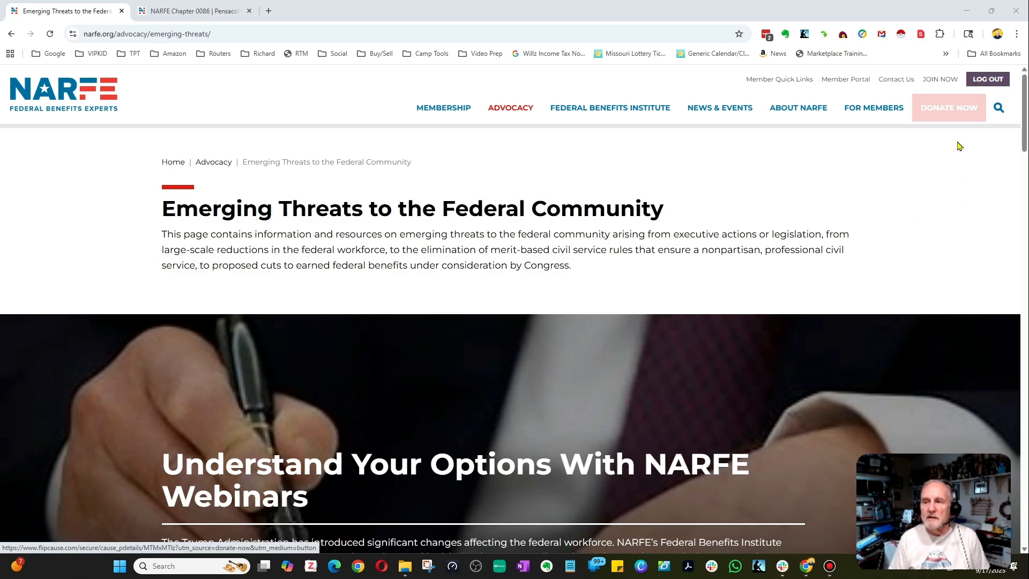
Go to the Pensacola chapter site's WordPress dashboard and open the Media Library.
{"action": "left_click", "coordinate": [188, 13]}
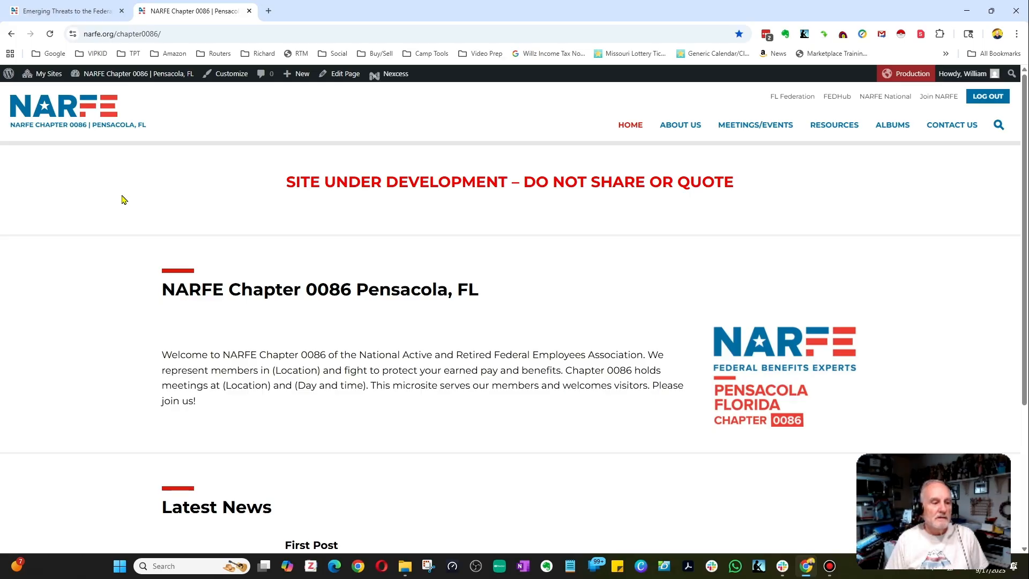
{"action": "left_click", "coordinate": [138, 80]}
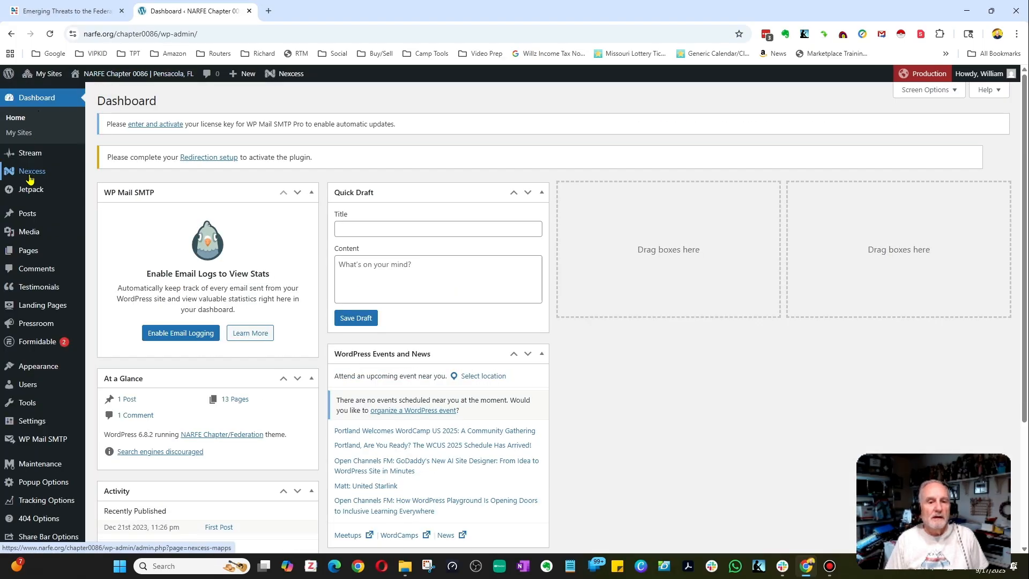
{"action": "mouse_move", "coordinate": [26, 232]}
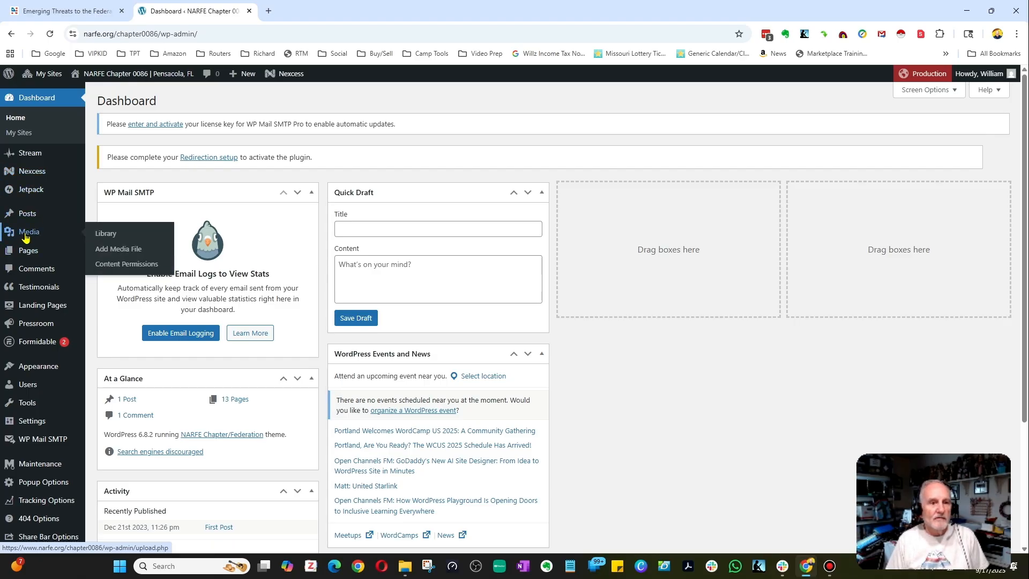
{"action": "left_click", "coordinate": [102, 234]}
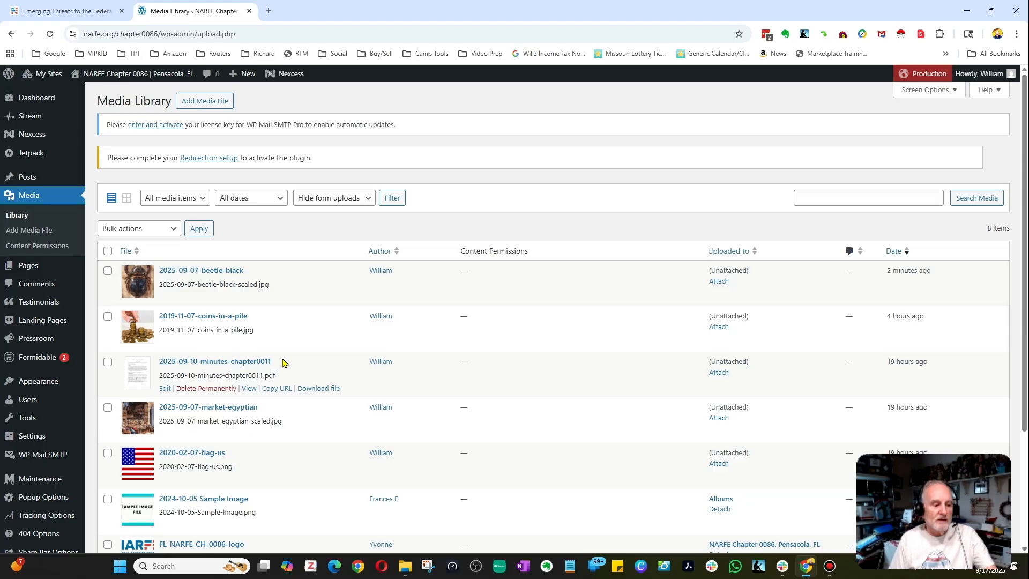
Switch the media library between list and grid views, finishing in grid view.
{"action": "left_click", "coordinate": [127, 199]}
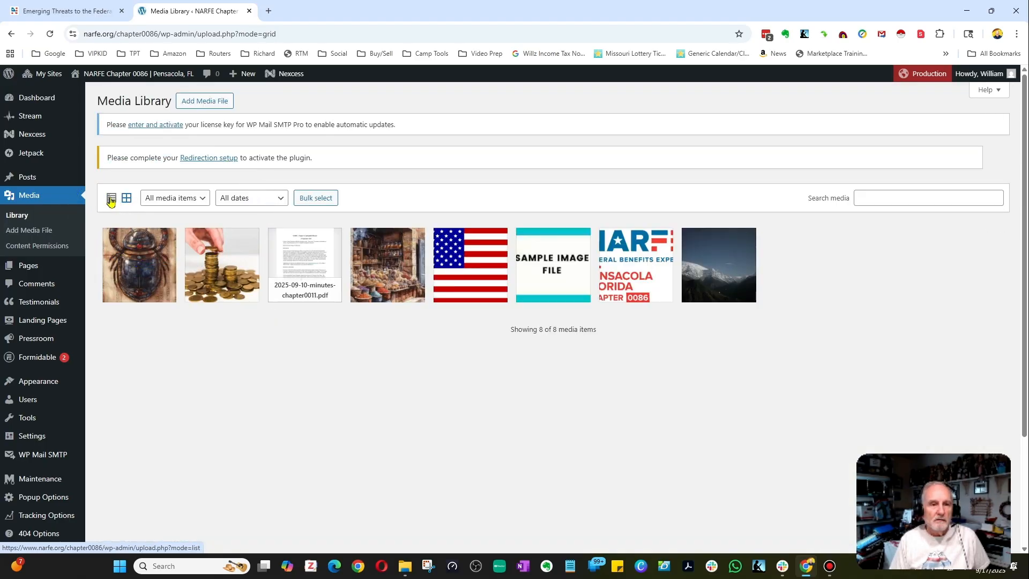
{"action": "left_click", "coordinate": [111, 200]}
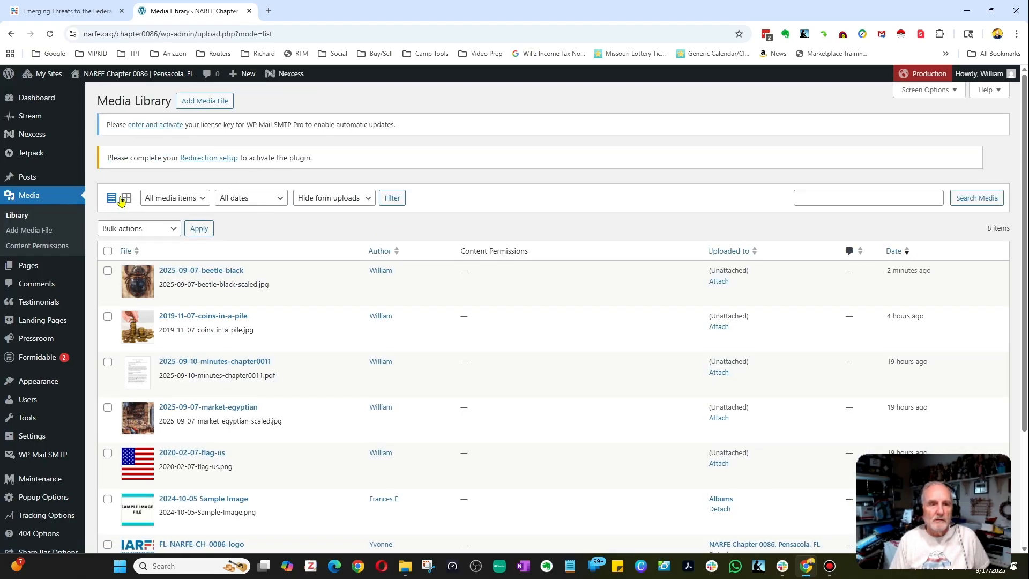
{"action": "left_click", "coordinate": [124, 199]}
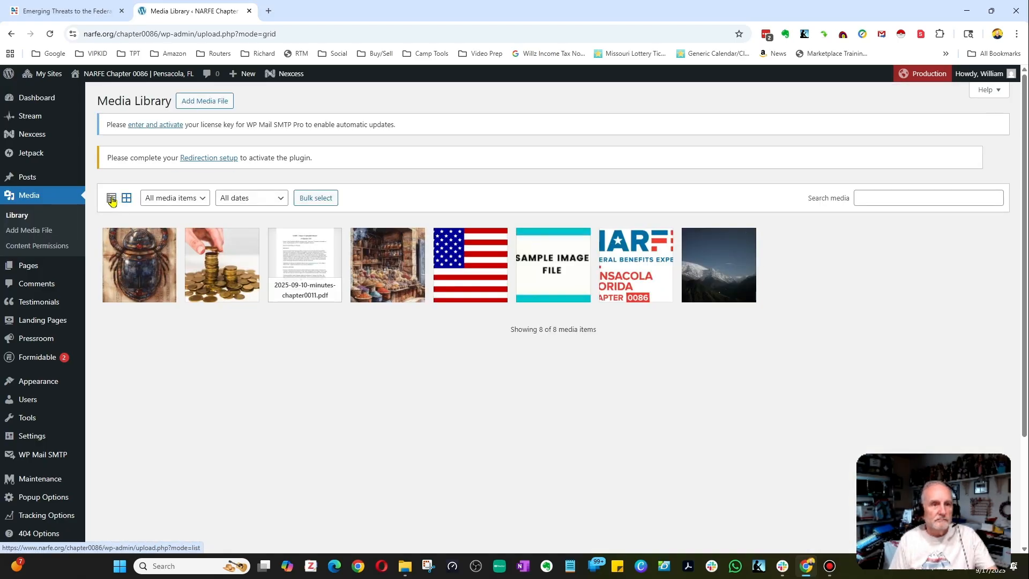
{"action": "left_click", "coordinate": [111, 199]}
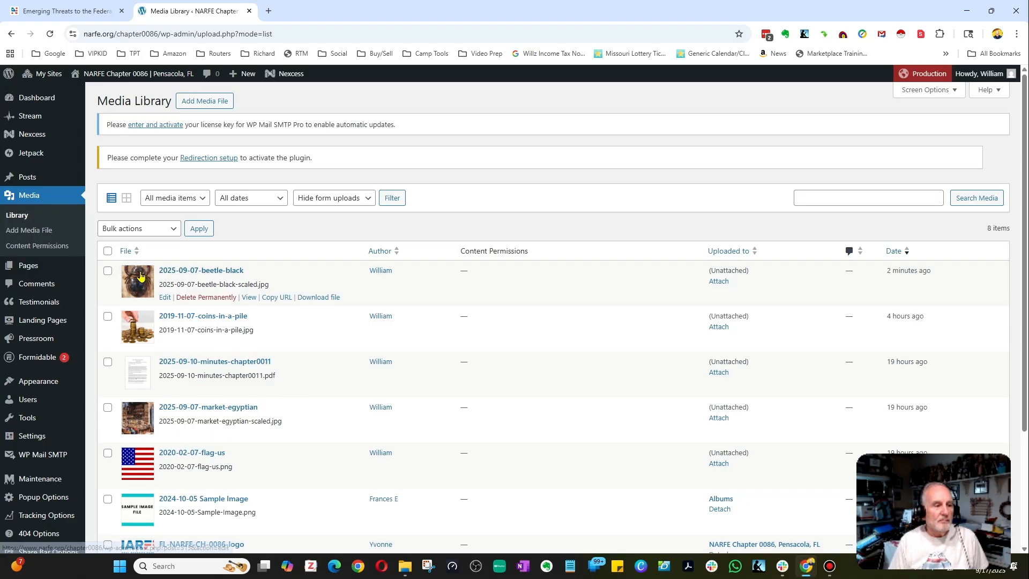
{"action": "left_click", "coordinate": [125, 200]}
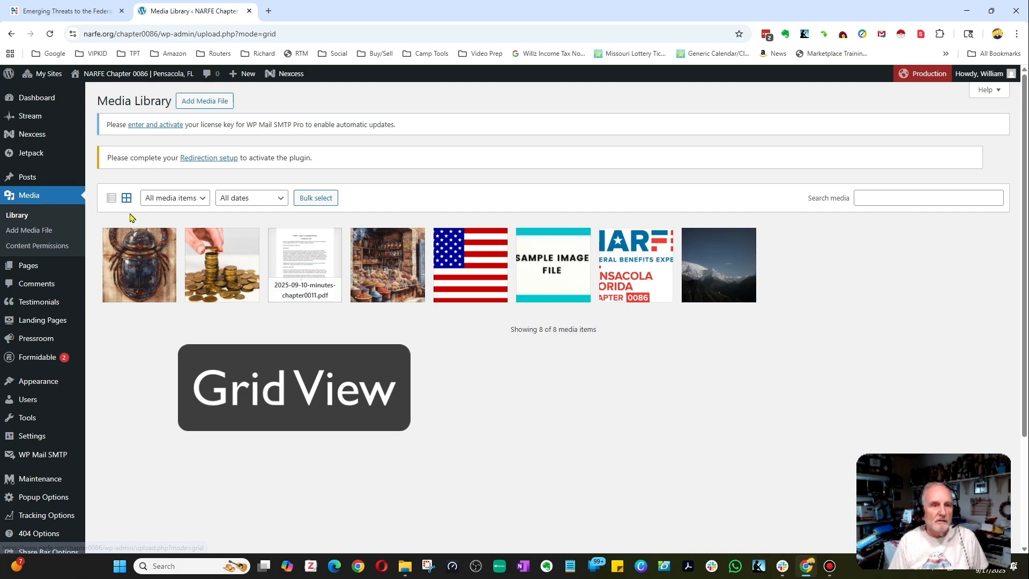
Open the beetle image's attachment details and set its alternative text to "dark colored beetle hanging on a wall".
{"action": "left_click", "coordinate": [136, 268]}
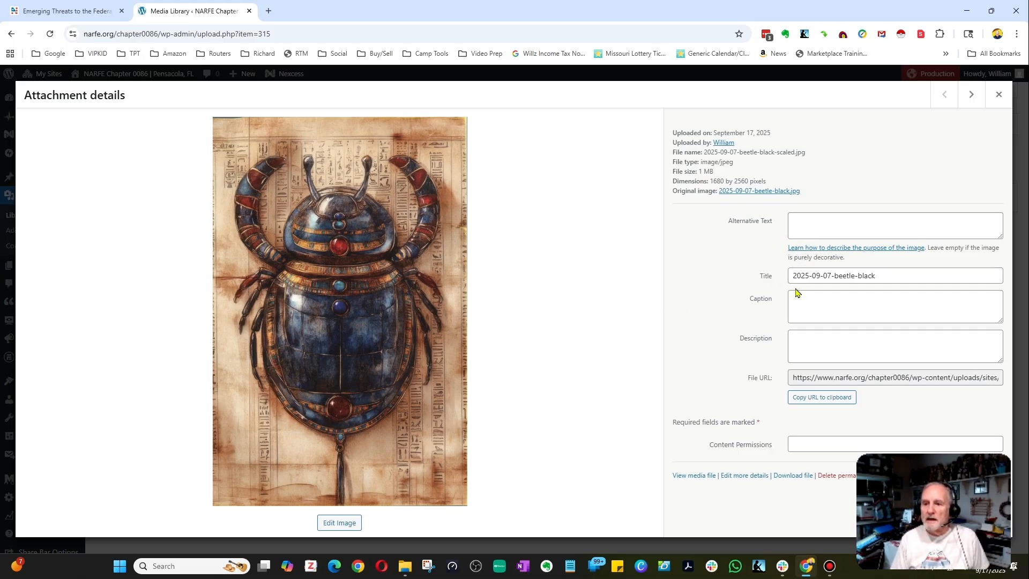
{"action": "left_click", "coordinate": [794, 220]}
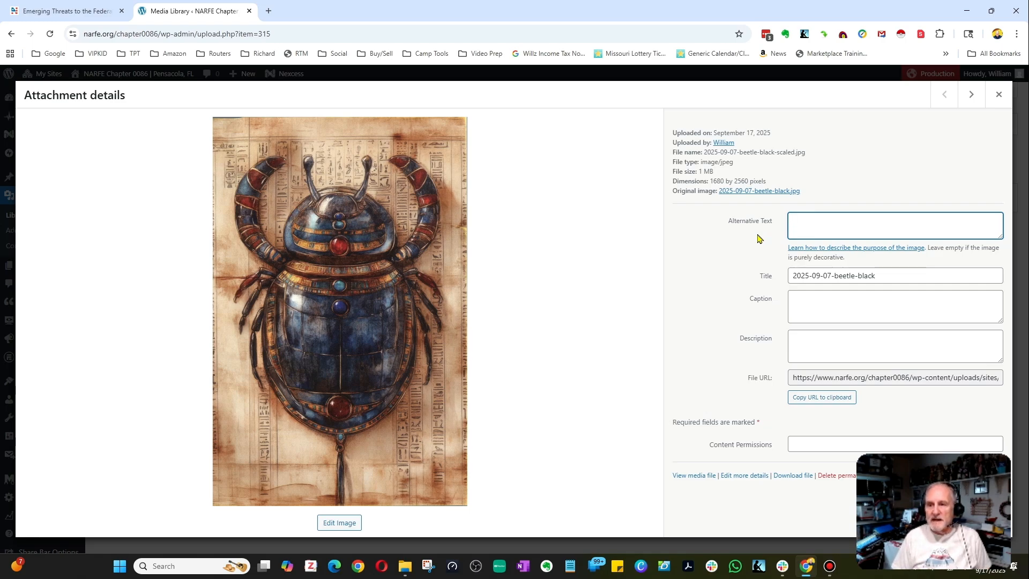
{"action": "type", "text": "d"}
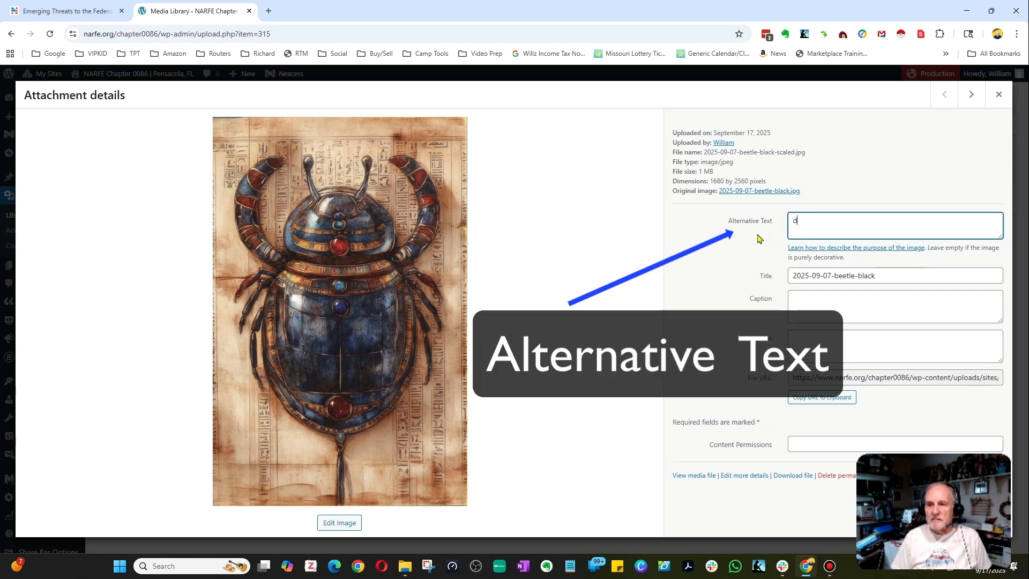
{"action": "type", "text": "ark bett"}
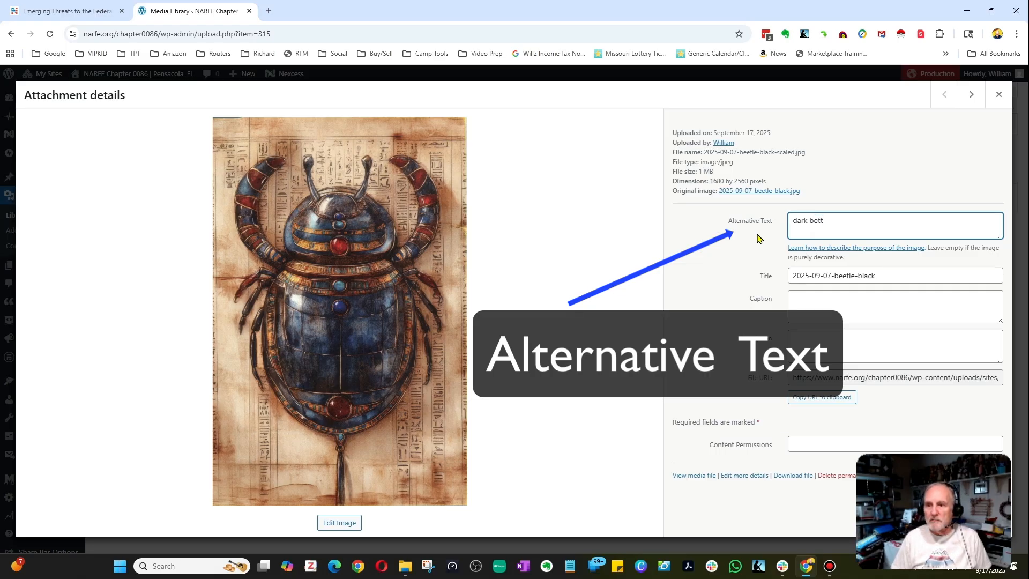
{"action": "key", "text": "BackSpace"}
{"action": "key", "text": "BackSpace"}
{"action": "key", "text": "BackSpace"}
{"action": "key", "text": "BackSpace"}
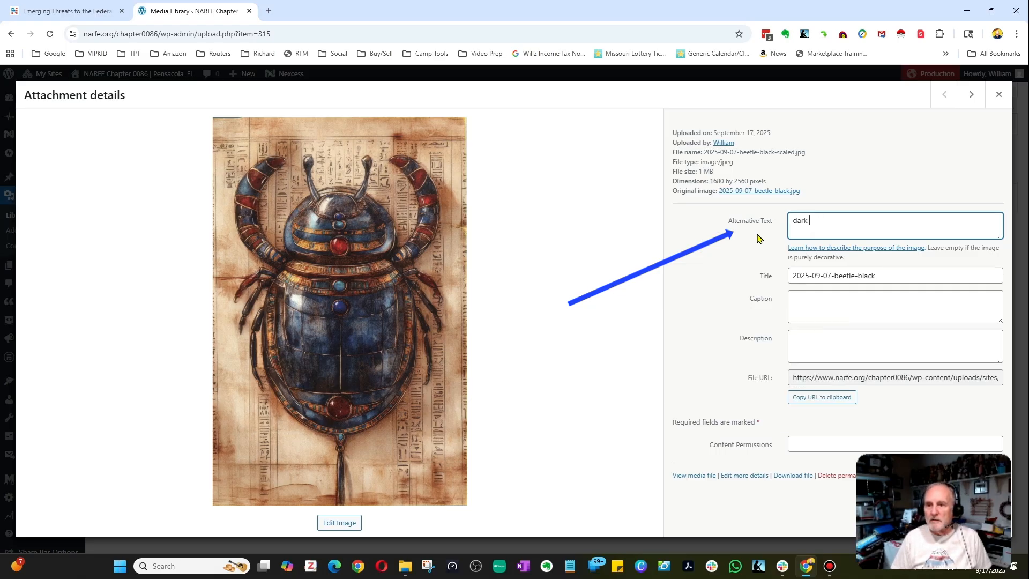
{"action": "type", "text": "c"}
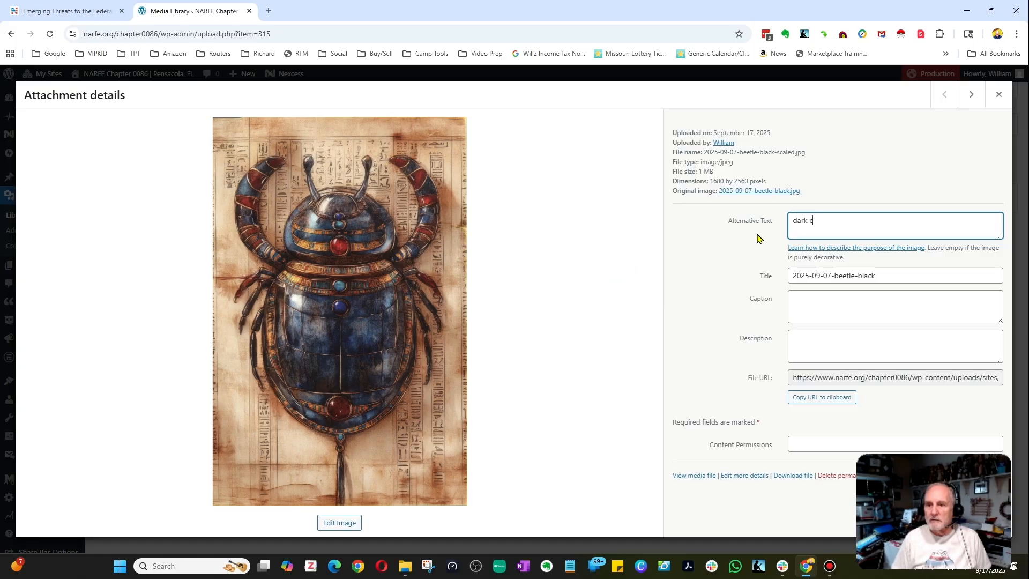
{"action": "type", "text": "olored beta"}
{"action": "key", "text": "BackSpace"}
{"action": "key", "text": "BackSpace"}
{"action": "type", "text": "at"}
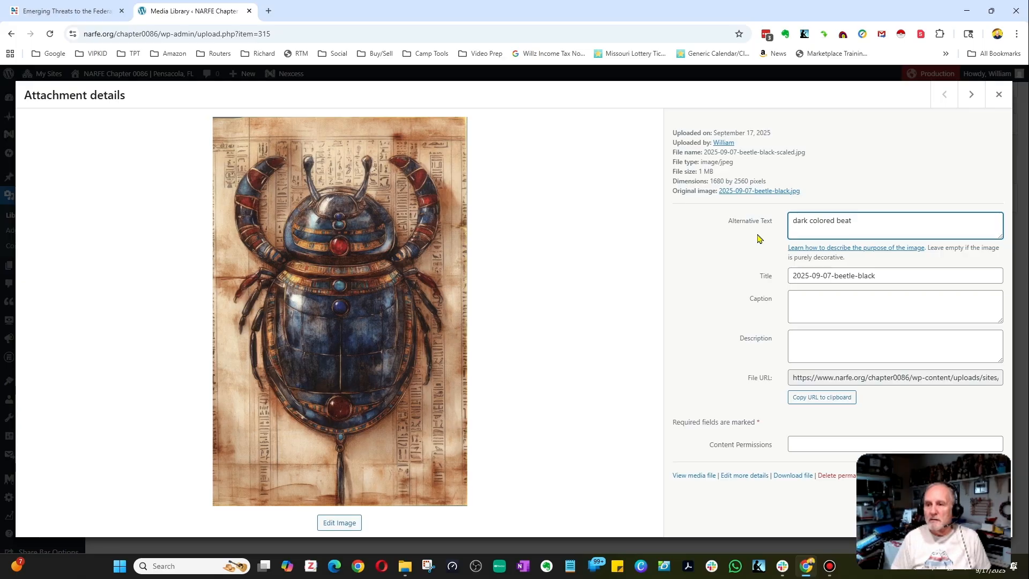
{"action": "key", "text": "BackSpace"}
{"action": "key", "text": "BackSpace"}
{"action": "type", "text": "etle"}
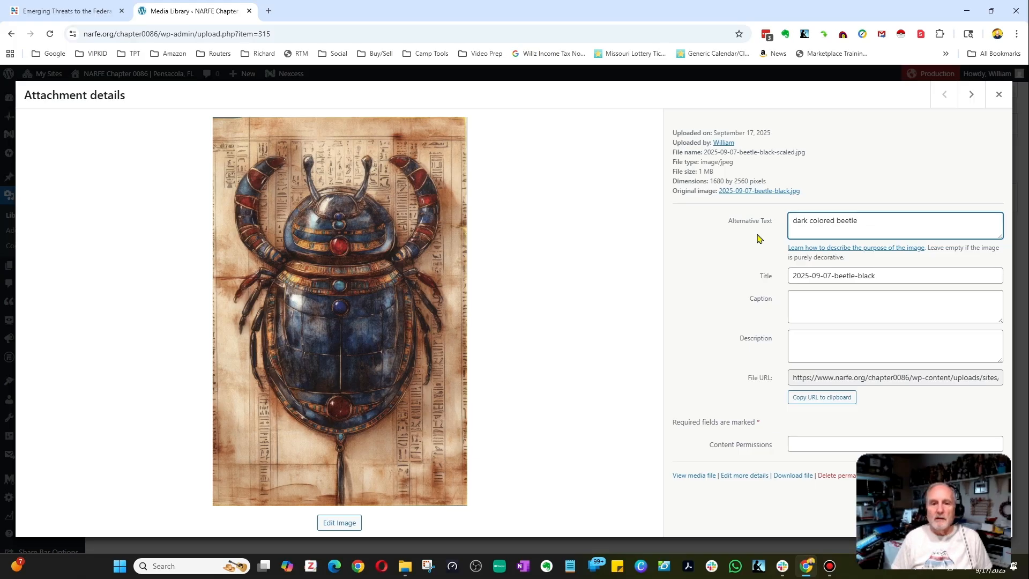
{"action": "type", "text": " handi"}
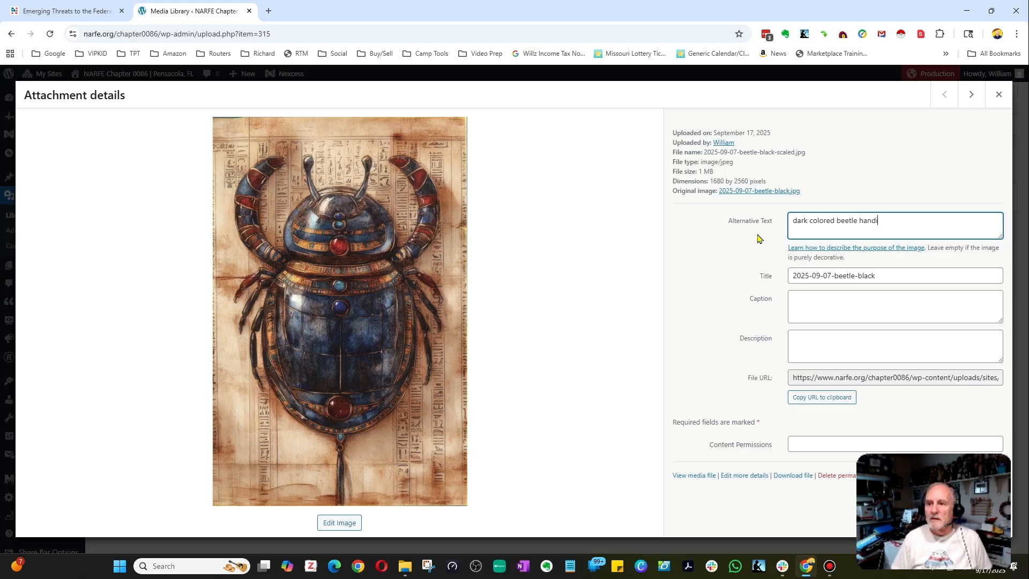
{"action": "key", "text": "BackSpace"}
{"action": "key", "text": "BackSpace"}
{"action": "type", "text": "ging on a wall"}
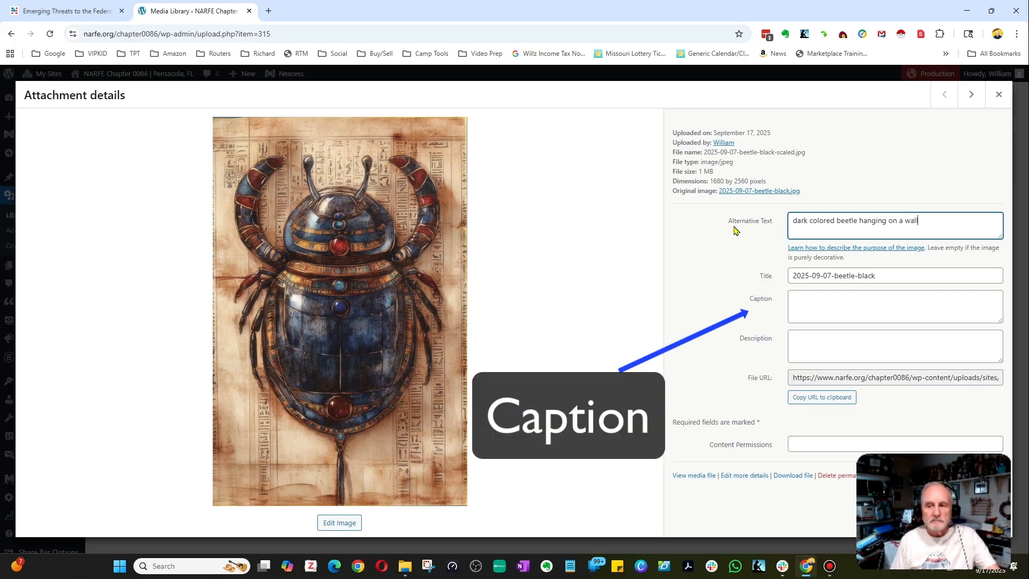
Enter the caption "Beetle found at a recent Chapter meeting." and close the attachment details.
{"action": "left_click", "coordinate": [806, 304]}
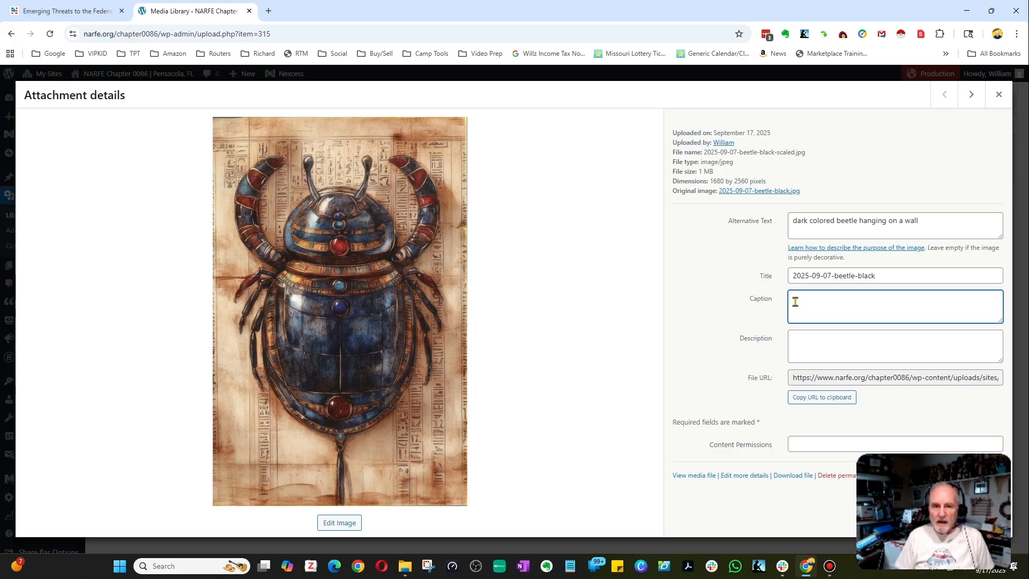
{"action": "type", "text": "Beetle "}
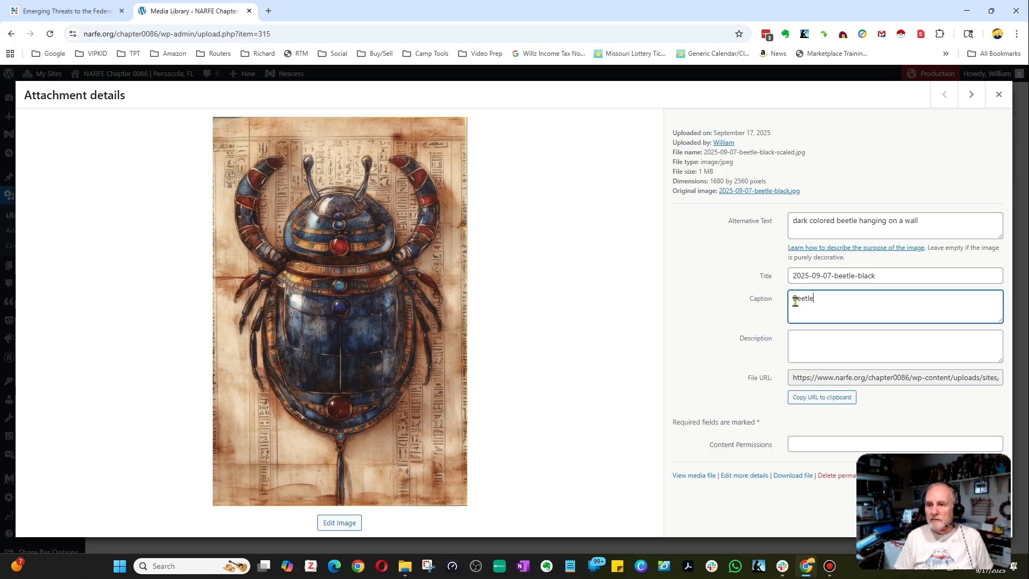
{"action": "type", "text": "found at a recent"}
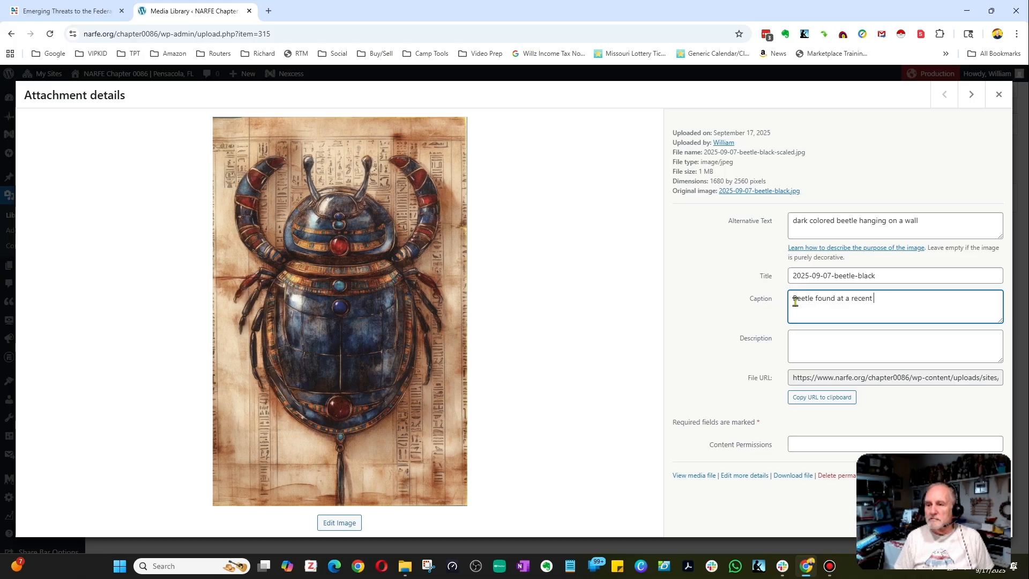
{"action": "type", "text": " Chapter meeting."}
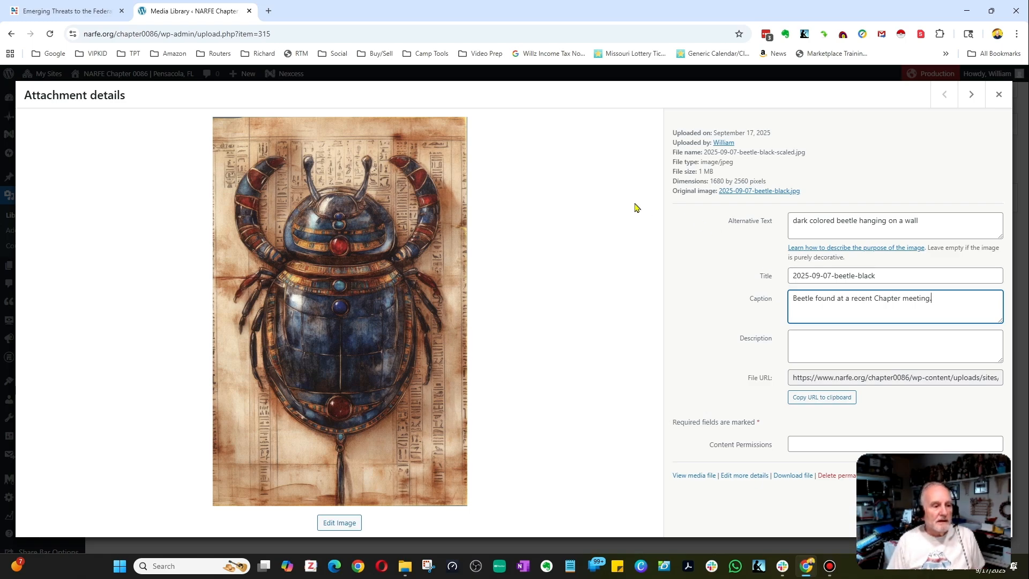
{"action": "left_click", "coordinate": [998, 96]}
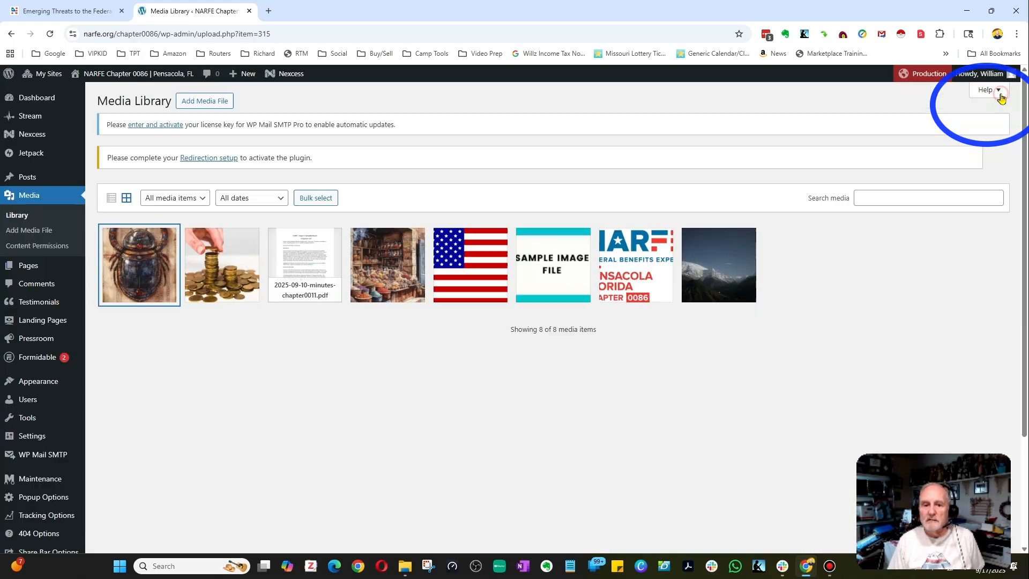
Reopen the beetle image's details to review the saved fields, close them and switch to list view.
{"action": "left_click", "coordinate": [145, 272]}
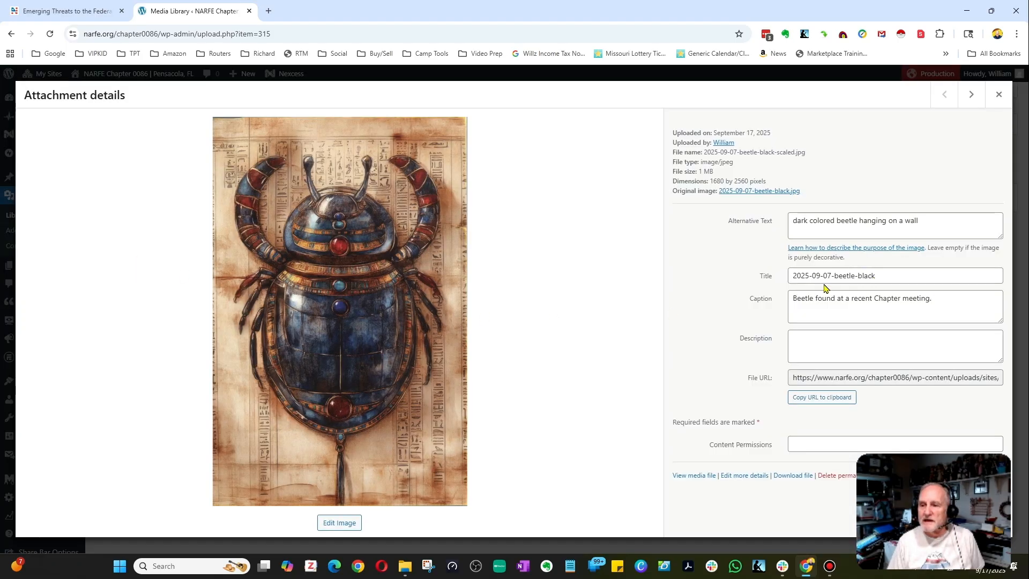
{"action": "left_click", "coordinate": [999, 101]}
{"action": "left_click", "coordinate": [111, 198]}
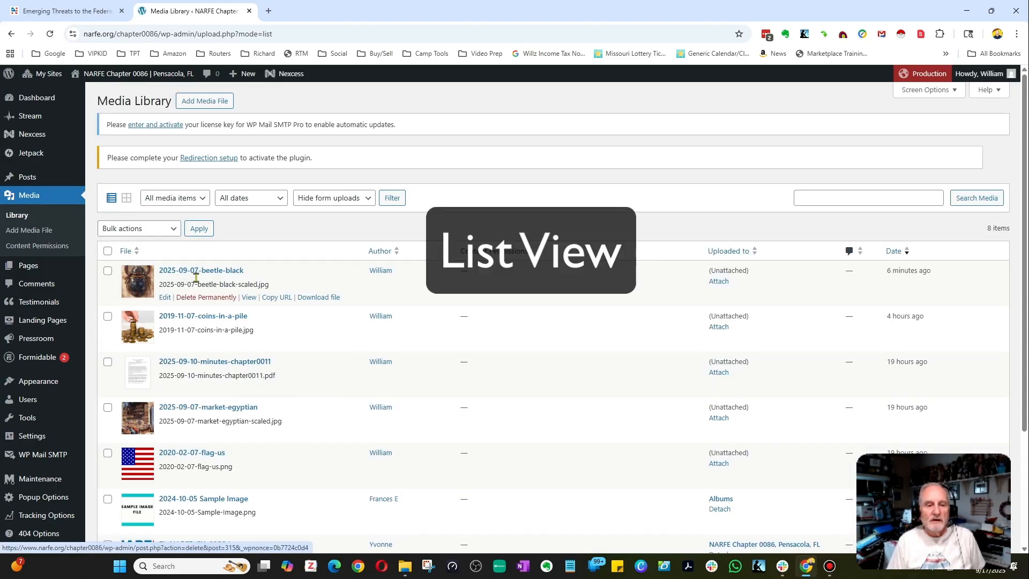
Open the beetle image's full Edit Media page, review its fields and update the media file.
{"action": "left_click", "coordinate": [164, 298]}
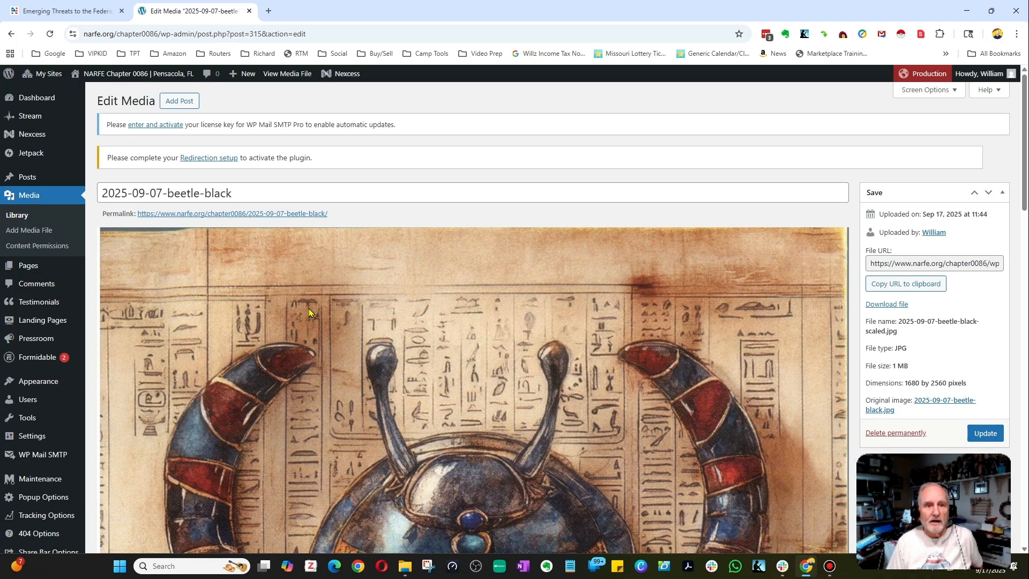
{"action": "scroll", "coordinate": [309, 312], "scroll_direction": "down", "scroll_amount": 10}
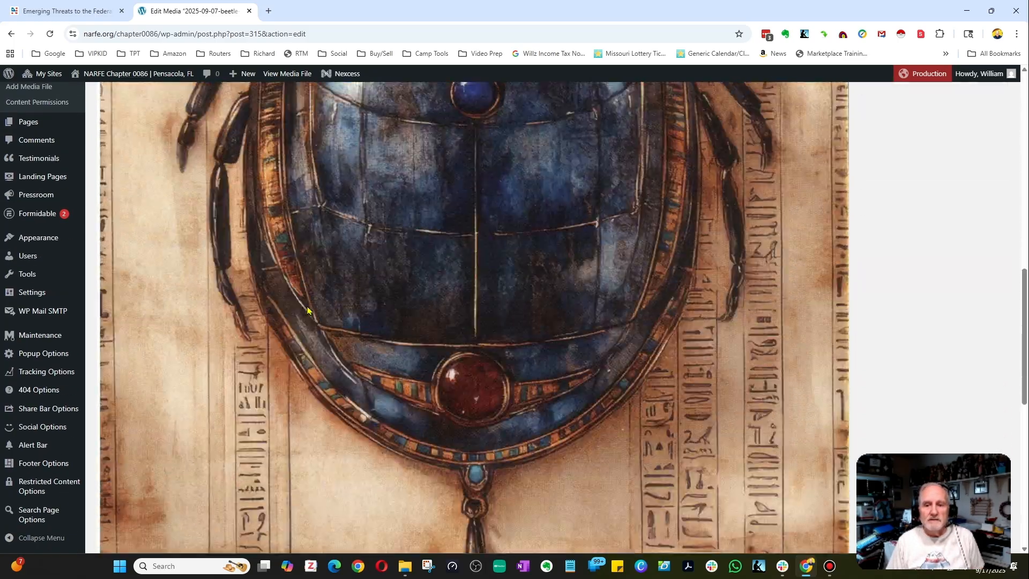
{"action": "scroll", "coordinate": [308, 312], "scroll_direction": "down", "scroll_amount": 10}
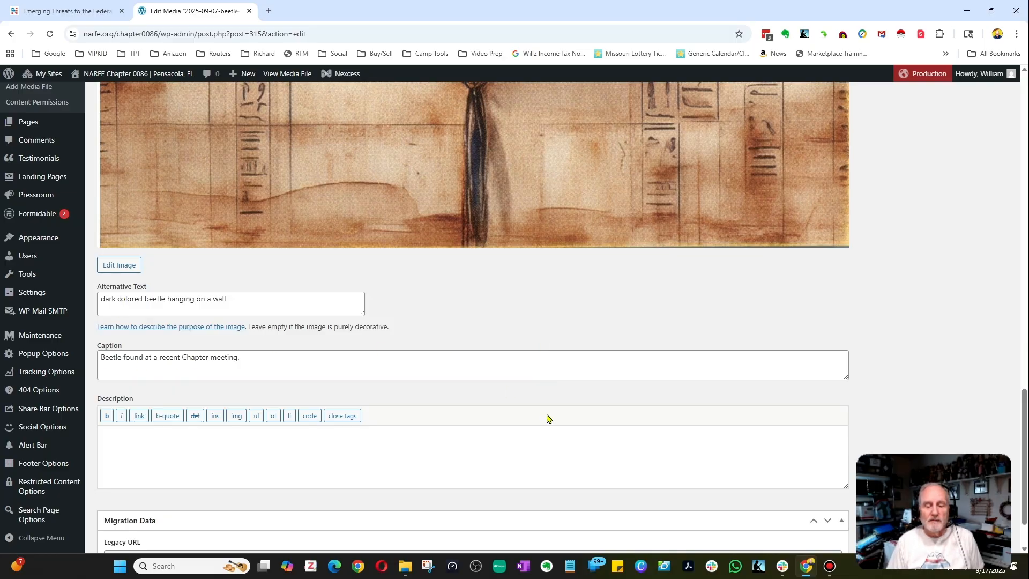
{"action": "scroll", "coordinate": [546, 421], "scroll_direction": "up", "scroll_amount": 20}
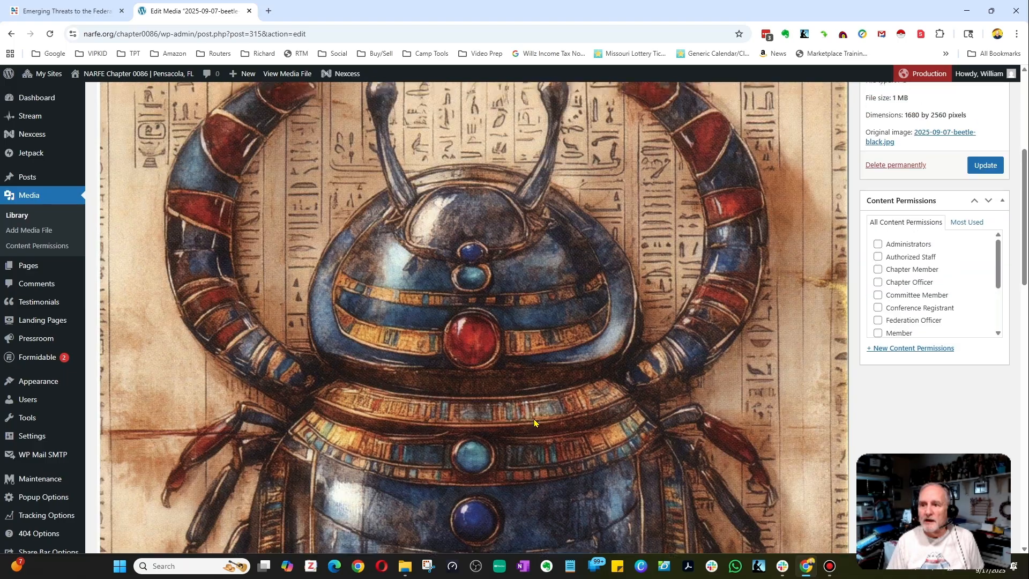
{"action": "scroll", "coordinate": [536, 421], "scroll_direction": "down", "scroll_amount": 3}
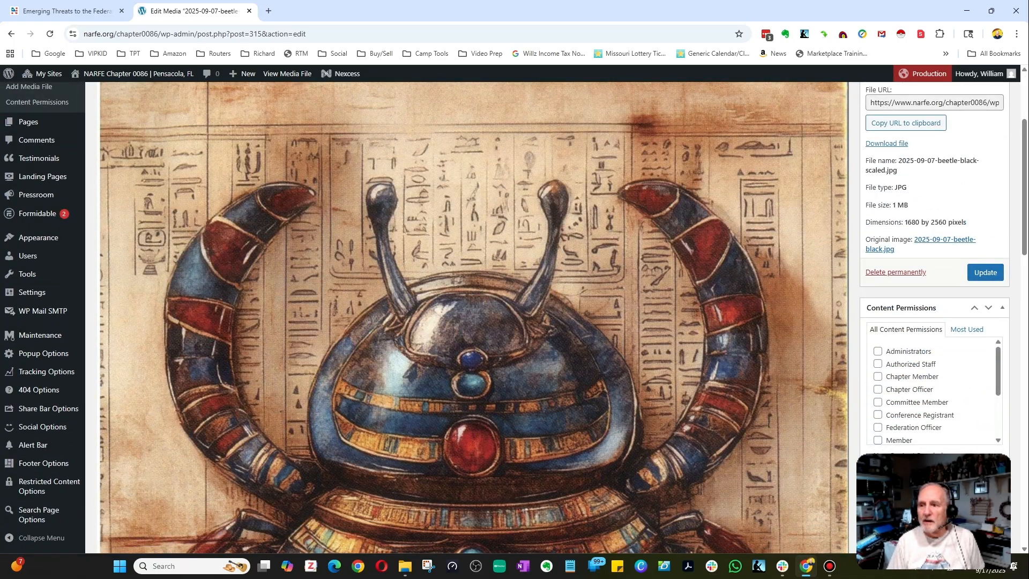
{"action": "left_click", "coordinate": [985, 273]}
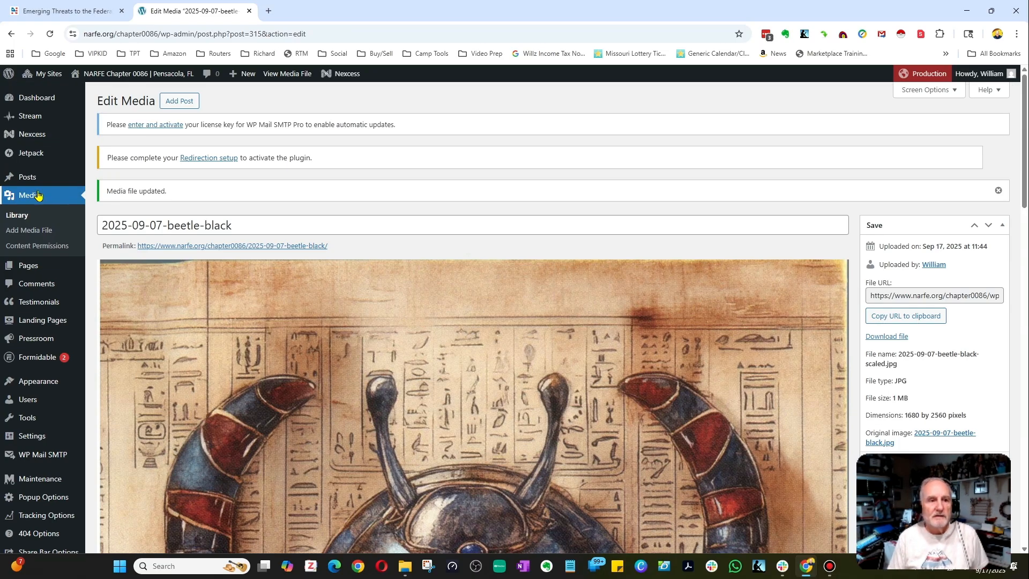
Return to the Media Library list and permanently delete the beetle image, confirming the deletion.
{"action": "left_click", "coordinate": [19, 216]}
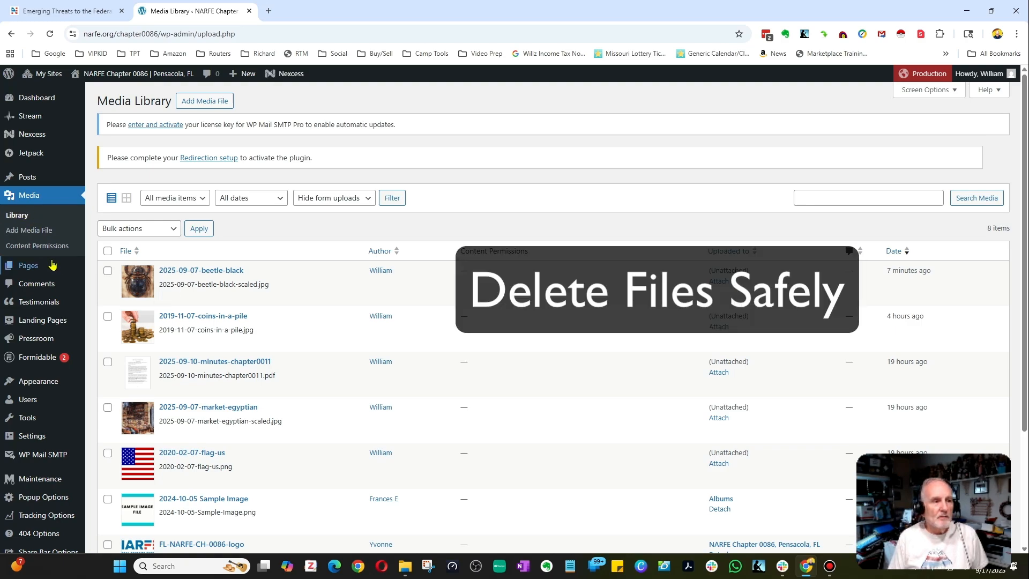
{"action": "mouse_move", "coordinate": [188, 283]}
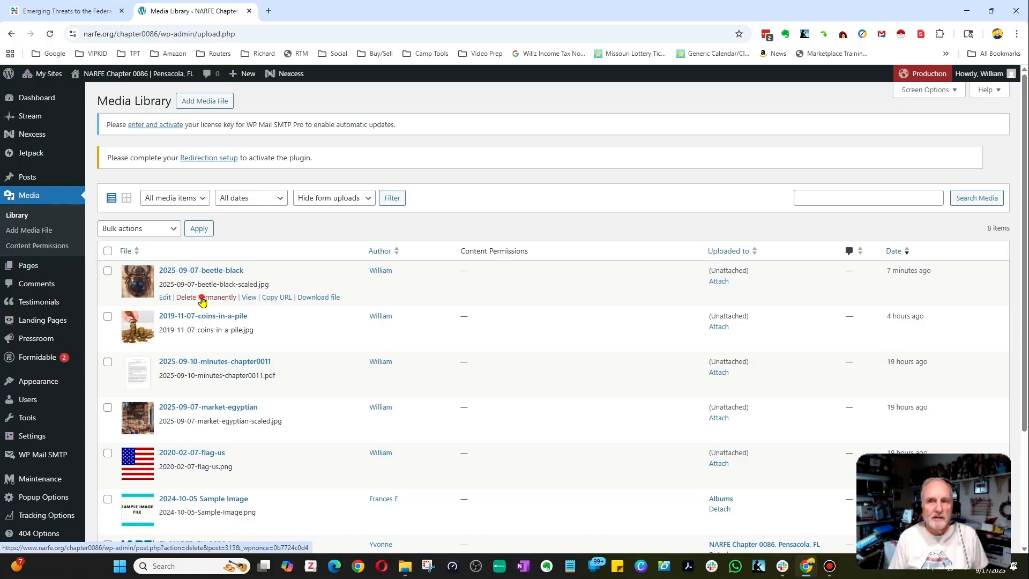
{"action": "left_click", "coordinate": [202, 298]}
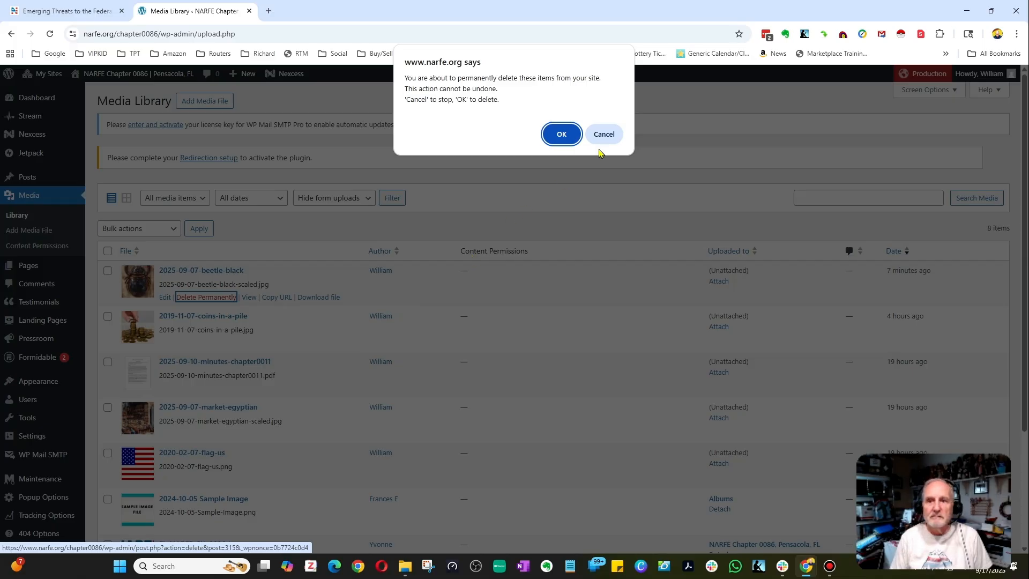
{"action": "left_click", "coordinate": [563, 135]}
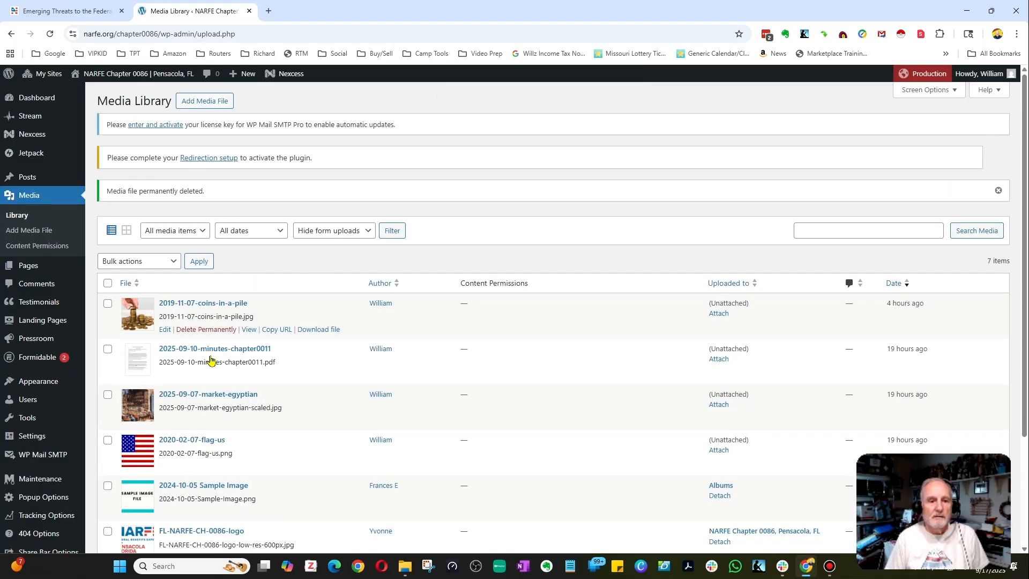
Switch the Media Library to grid view and open the media type filter to review its categories.
{"action": "scroll", "coordinate": [207, 375], "scroll_direction": "down", "scroll_amount": 2}
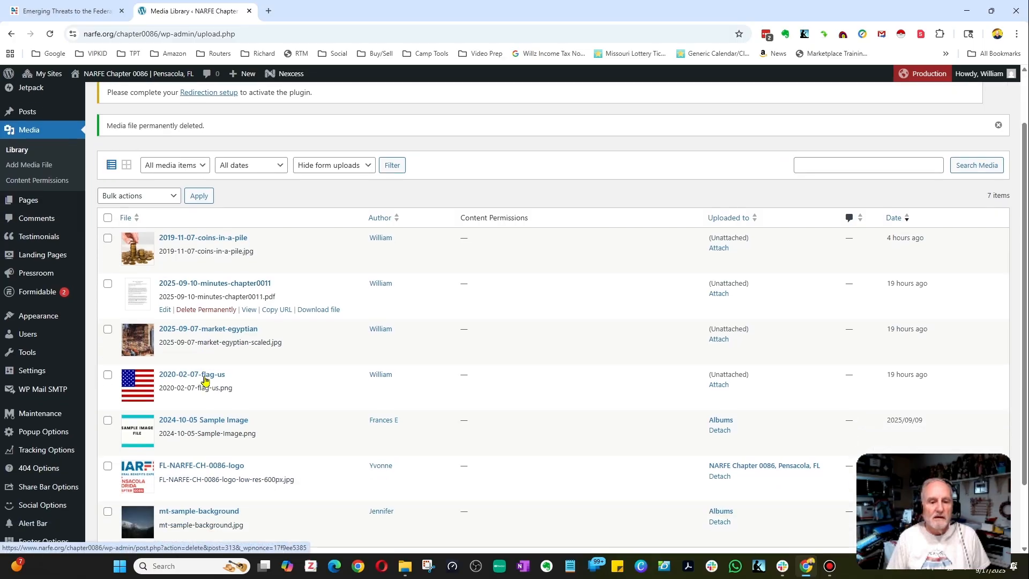
{"action": "scroll", "coordinate": [207, 379], "scroll_direction": "up", "scroll_amount": 2}
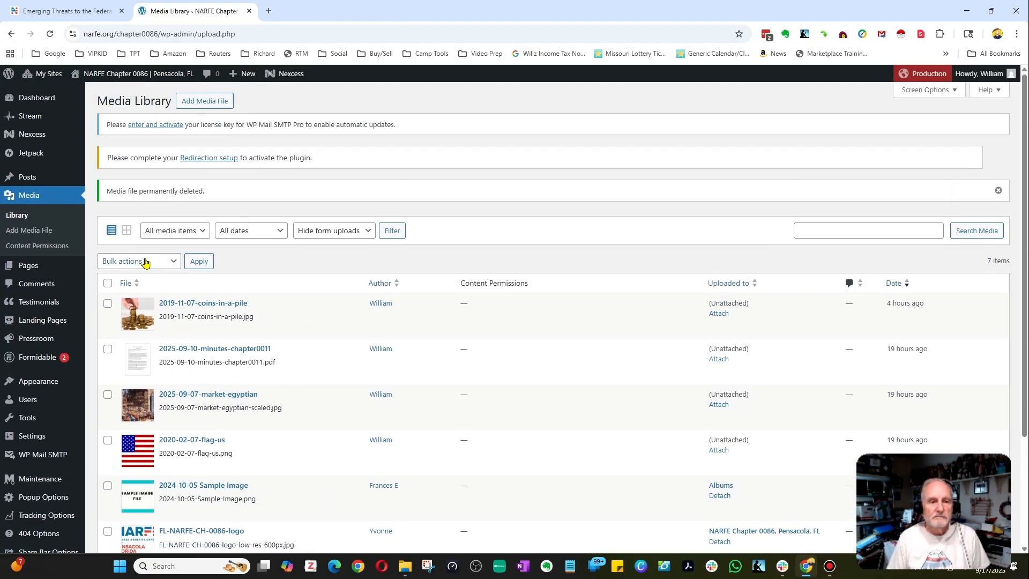
{"action": "left_click", "coordinate": [126, 231]}
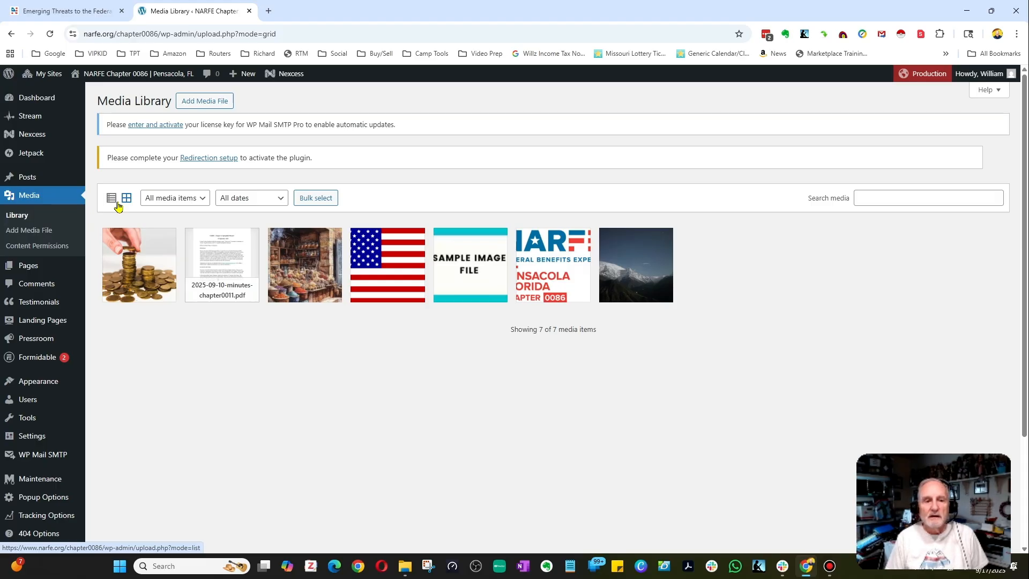
{"action": "left_click", "coordinate": [165, 199]}
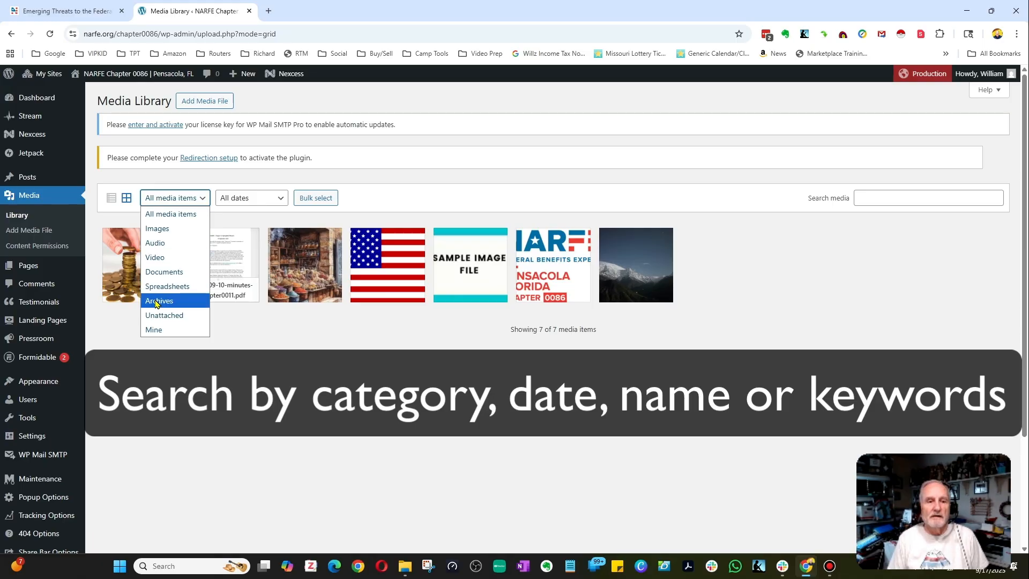
{"action": "left_click", "coordinate": [277, 199]}
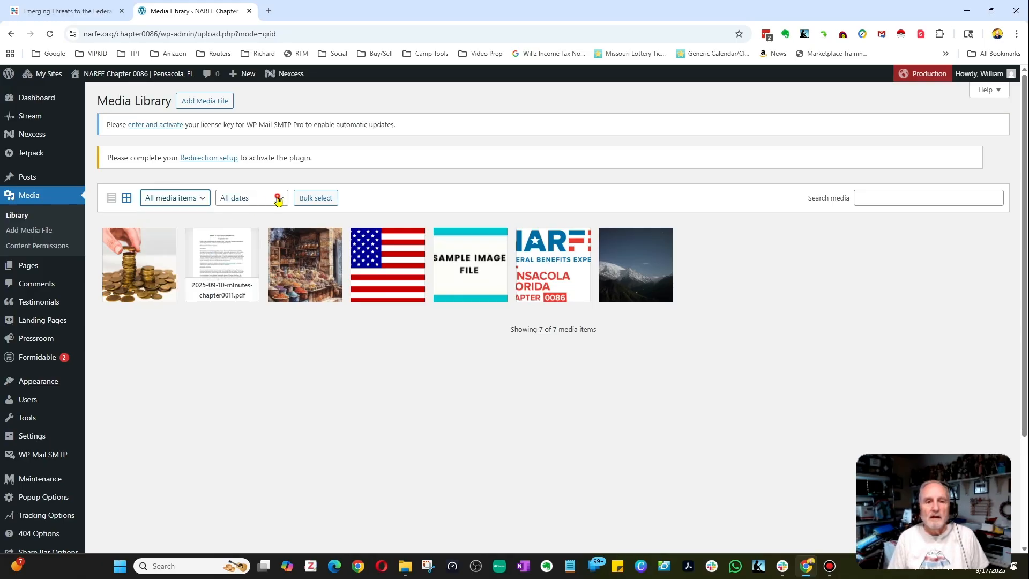
Filter the media grid by December 2023, then September 2025, then reset the date filter to All dates.
{"action": "left_click", "coordinate": [277, 199]}
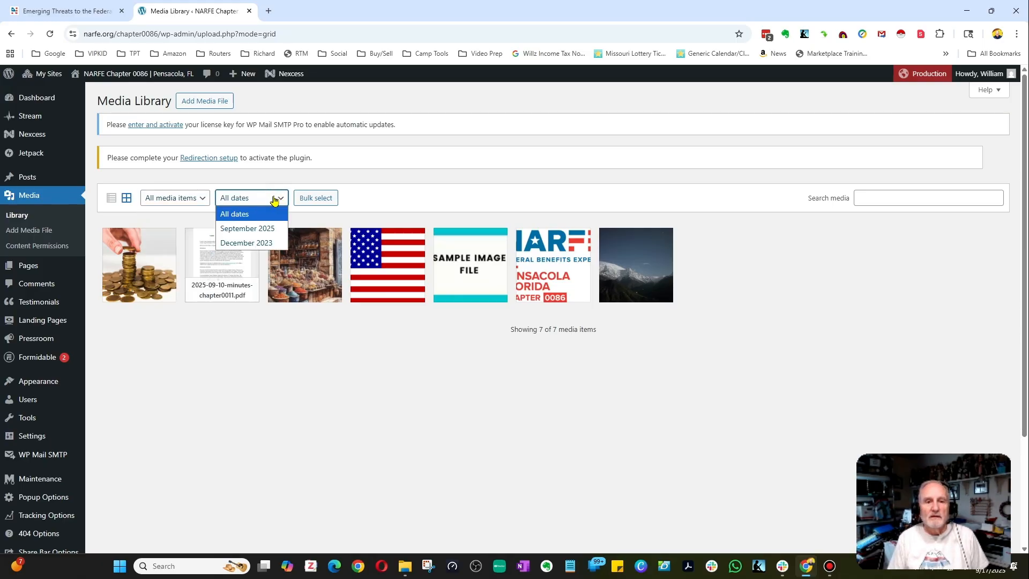
{"action": "left_click", "coordinate": [235, 244]}
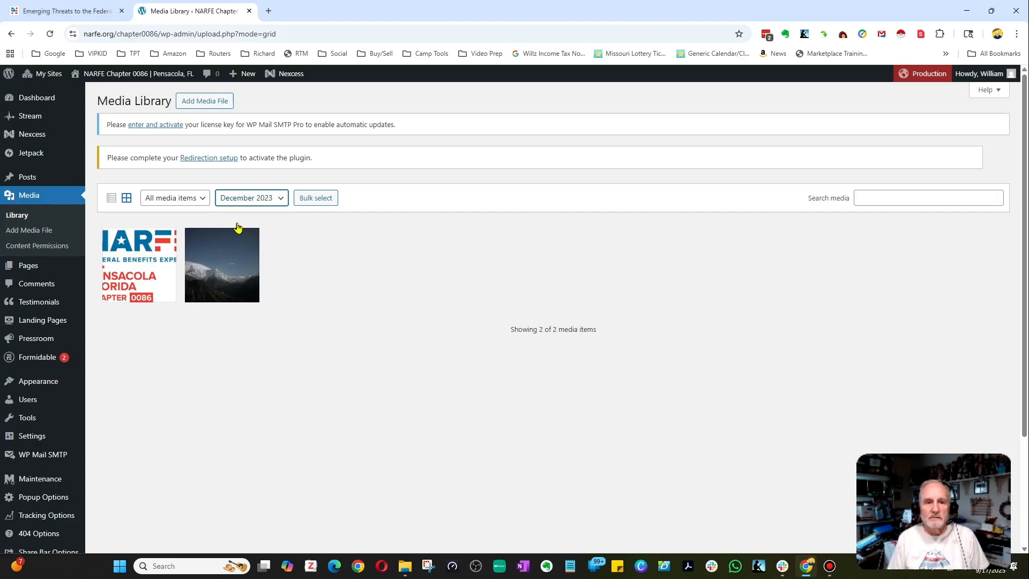
{"action": "left_click", "coordinate": [262, 201]}
{"action": "left_click", "coordinate": [256, 228]}
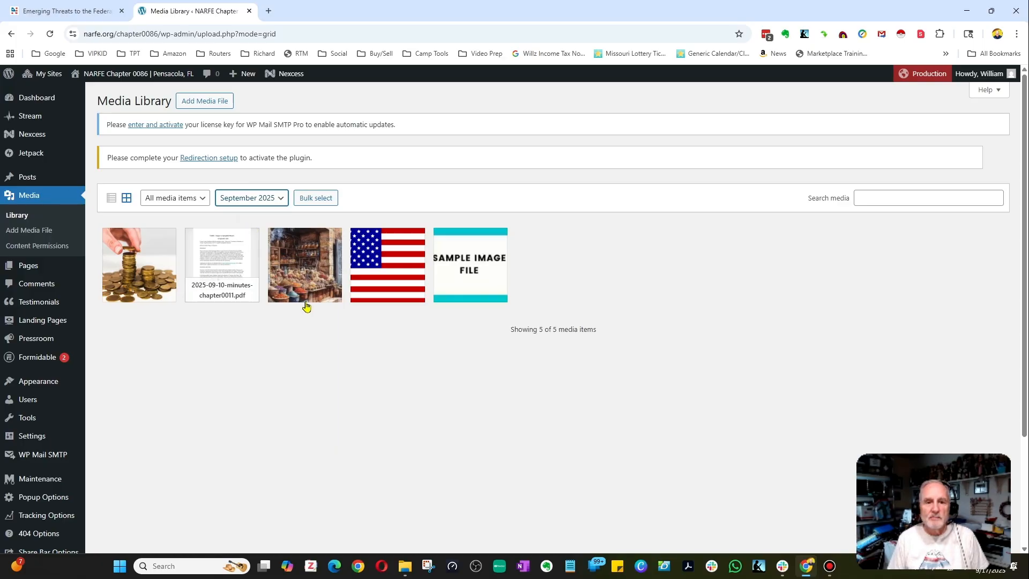
{"action": "left_click", "coordinate": [275, 199]}
{"action": "left_click", "coordinate": [263, 213]}
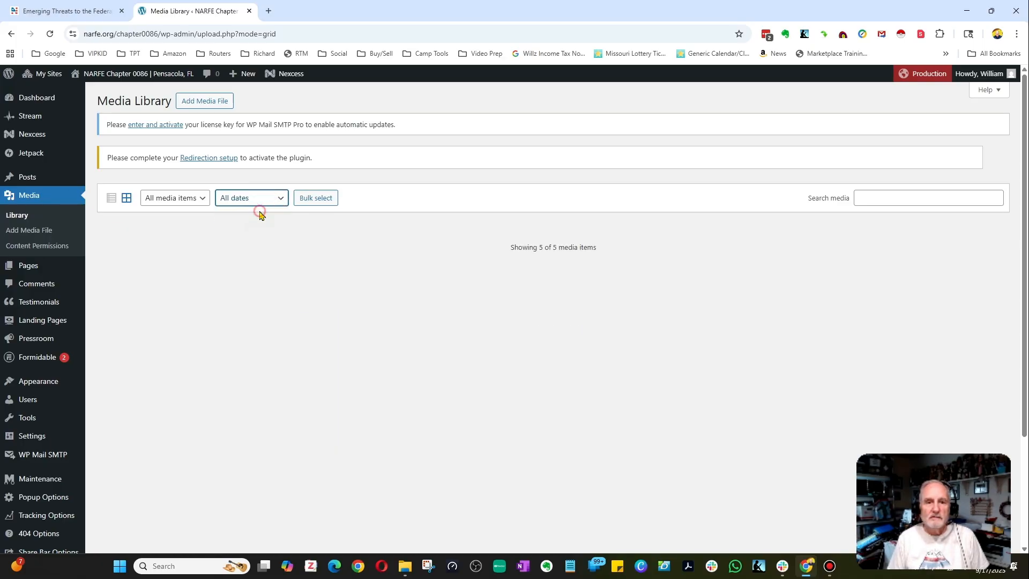
Search the media library for "coins".
{"action": "left_click", "coordinate": [859, 200]}
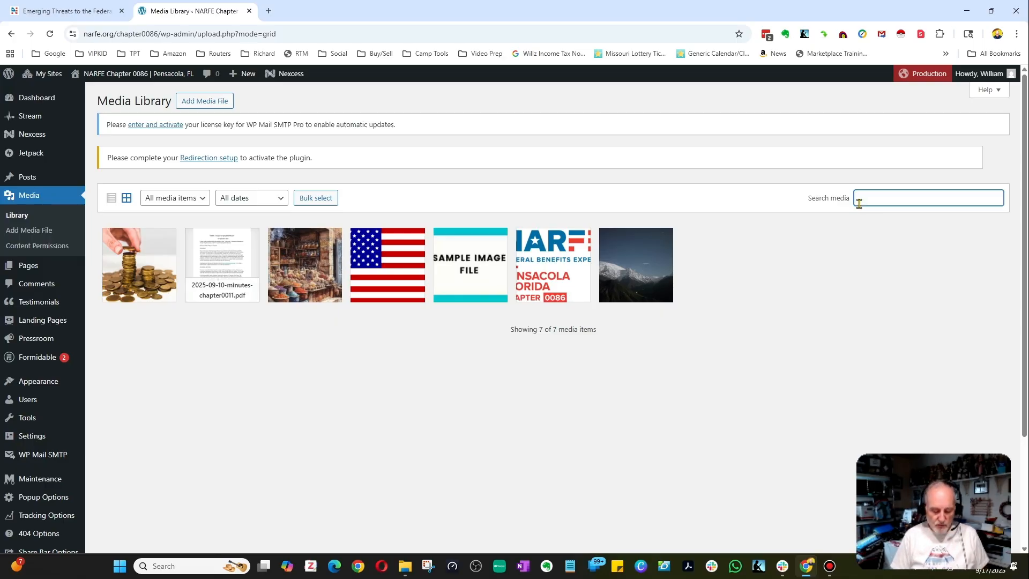
{"action": "type", "text": "coins"}
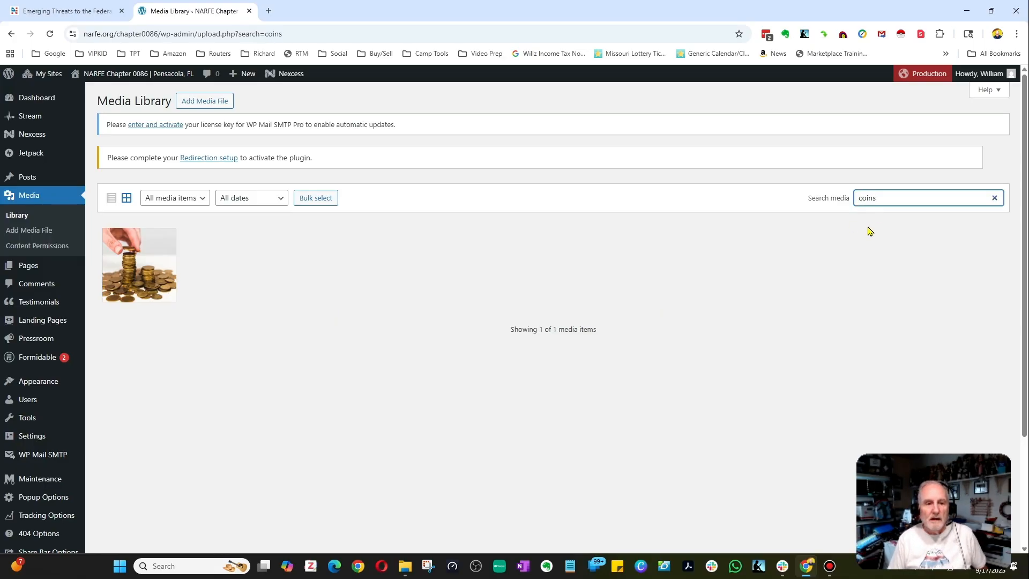
Open the coin image's attachment details, close them and switch the library back to list view.
{"action": "left_click", "coordinate": [151, 271]}
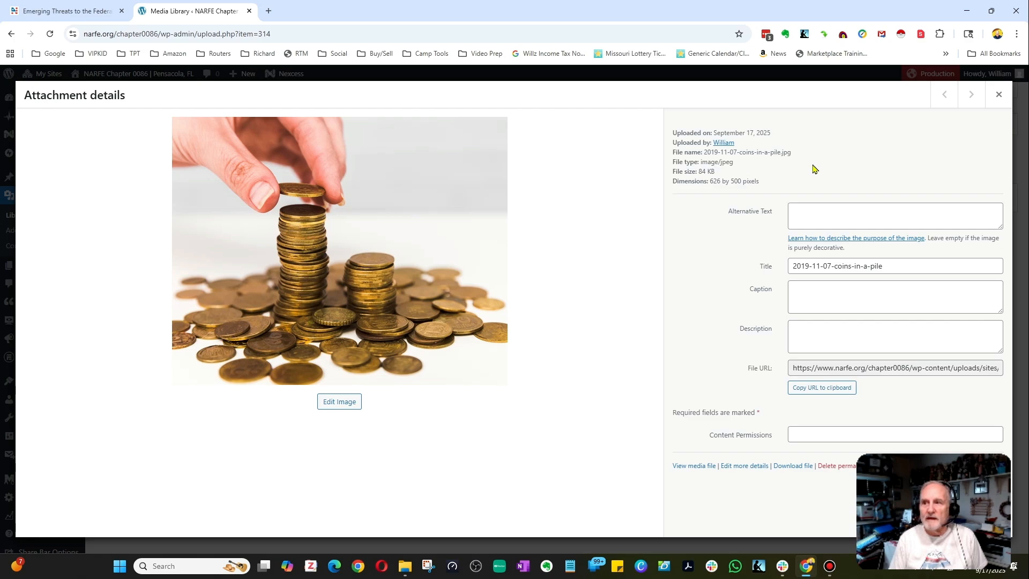
{"action": "left_click", "coordinate": [998, 97]}
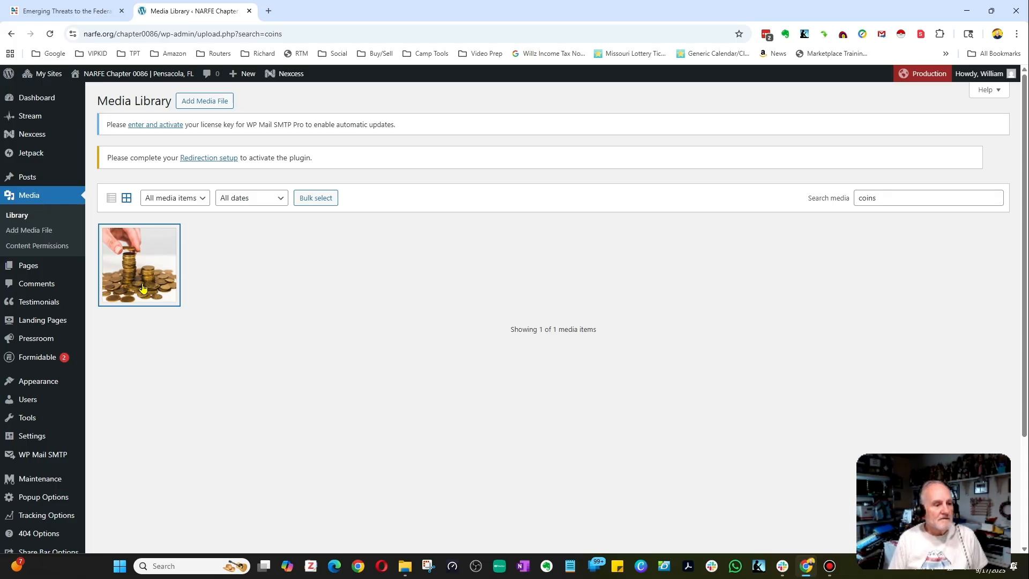
{"action": "left_click", "coordinate": [112, 197]}
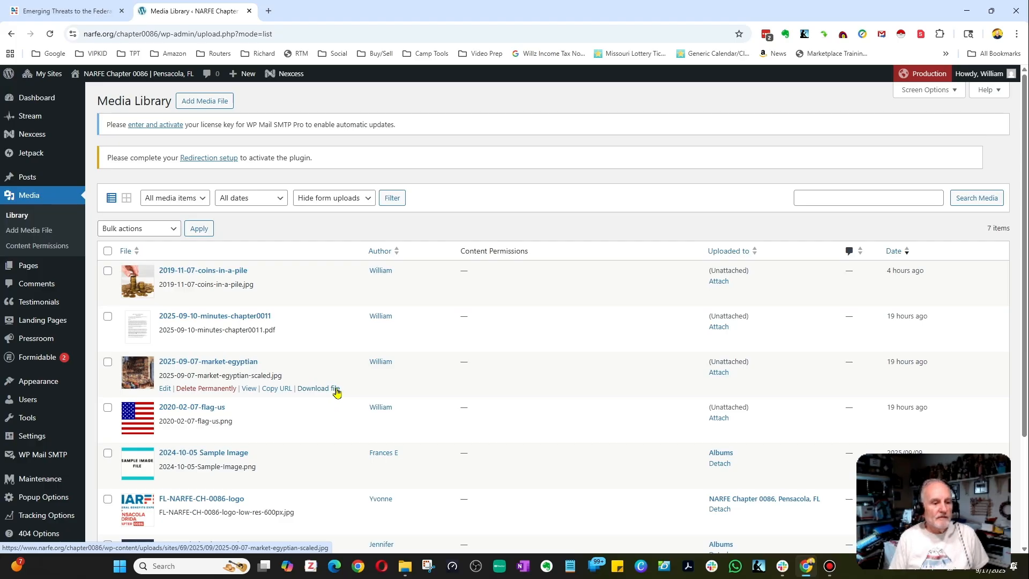